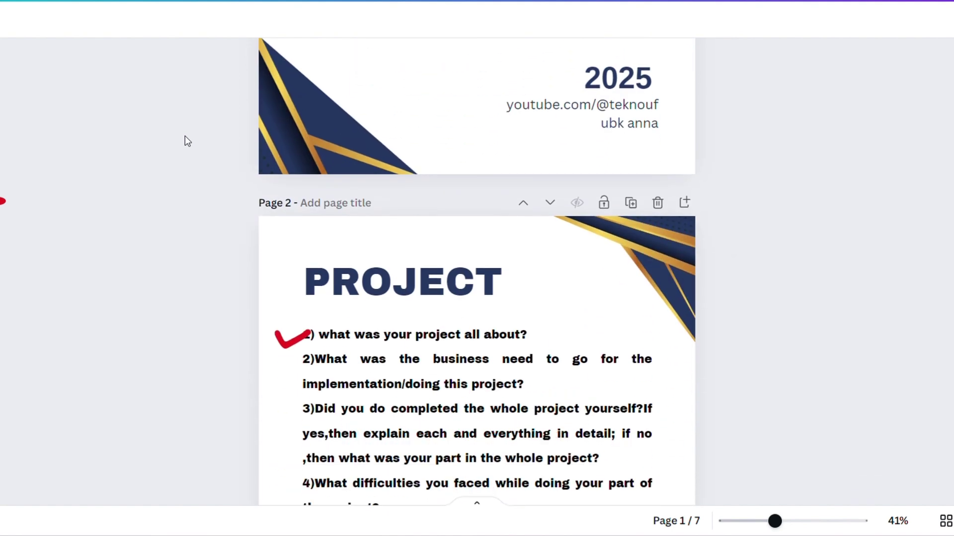
pyautogui.scroll(-1, 186, 141)
pyautogui.scroll(-1, 187, 141)
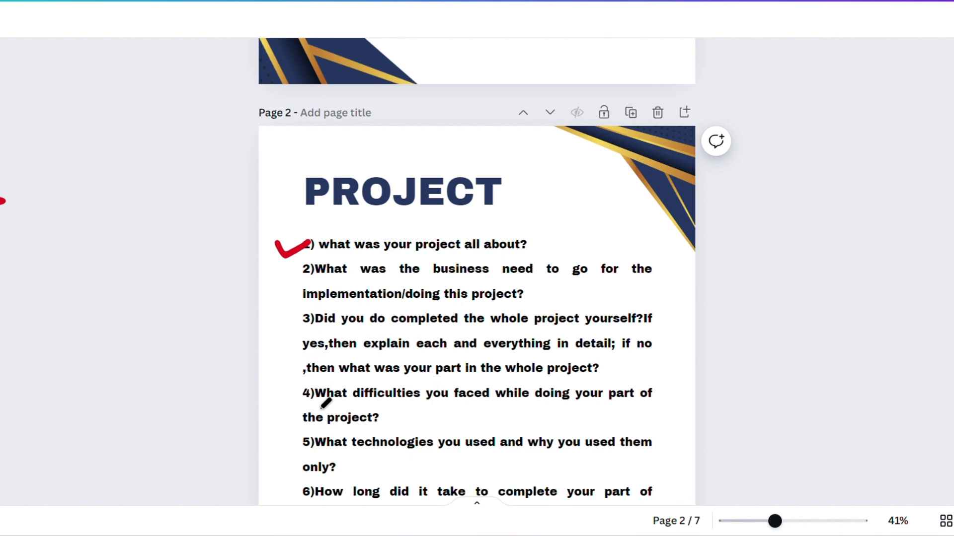
pyautogui.scroll(-3, 326, 406)
pyautogui.scroll(-1, 326, 406)
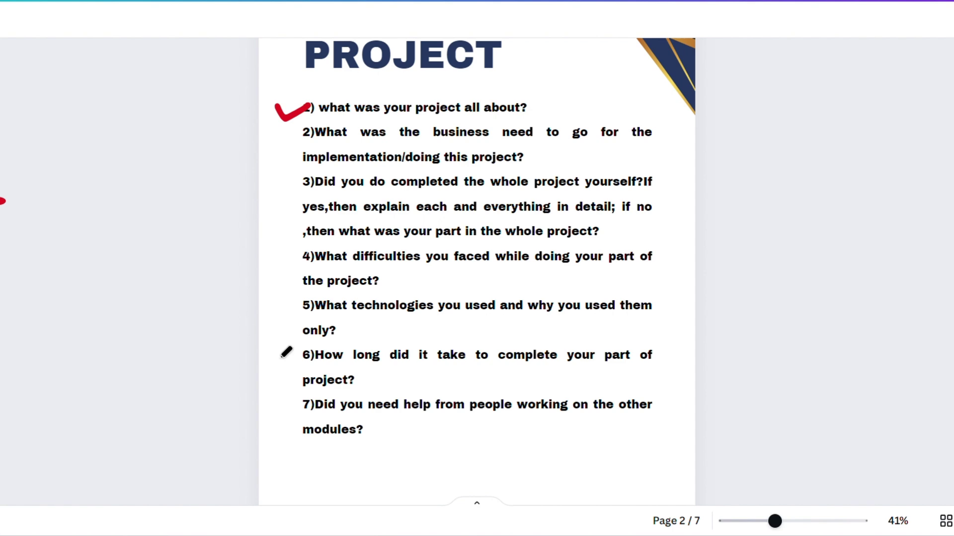
pyautogui.scroll(-1, 286, 352)
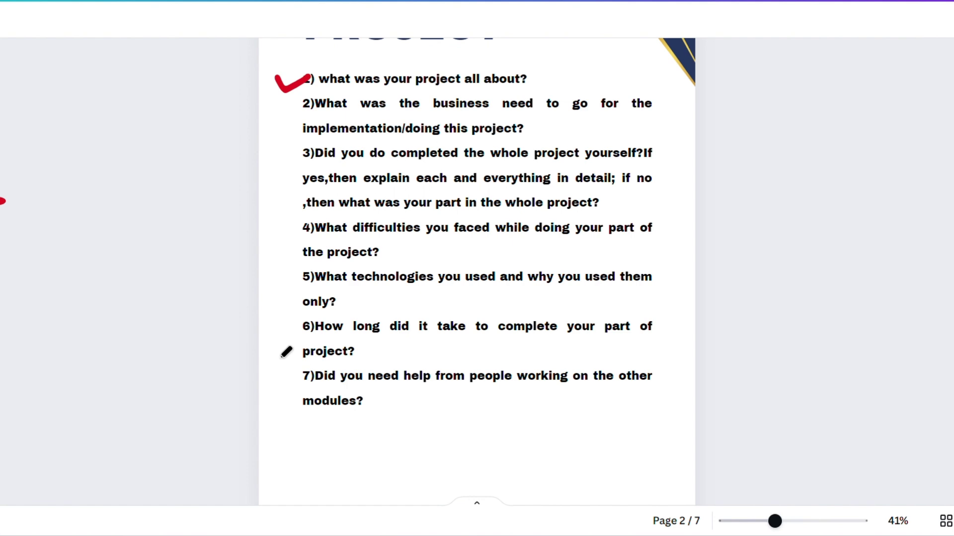
pyautogui.scroll(-4, 286, 353)
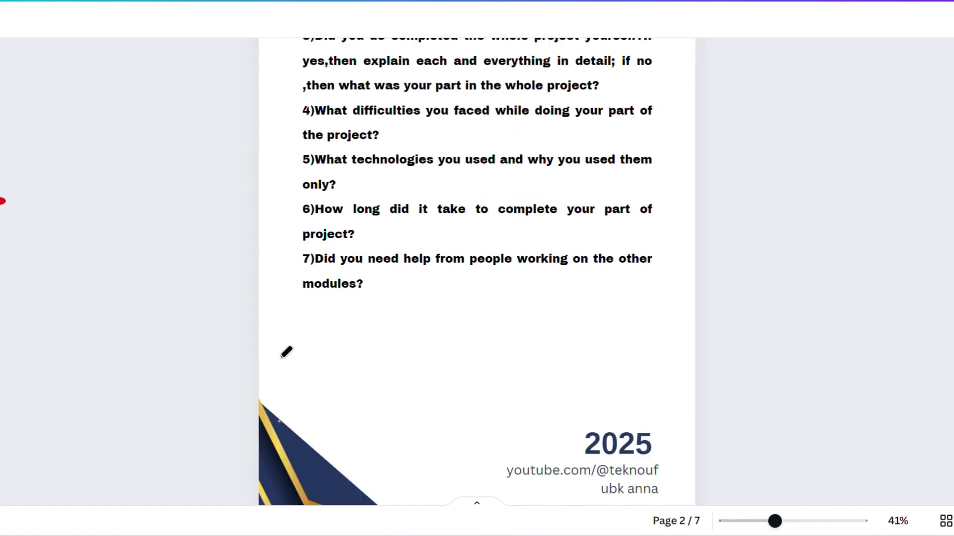
pyautogui.scroll(-10, 286, 352)
pyautogui.scroll(-3, 286, 352)
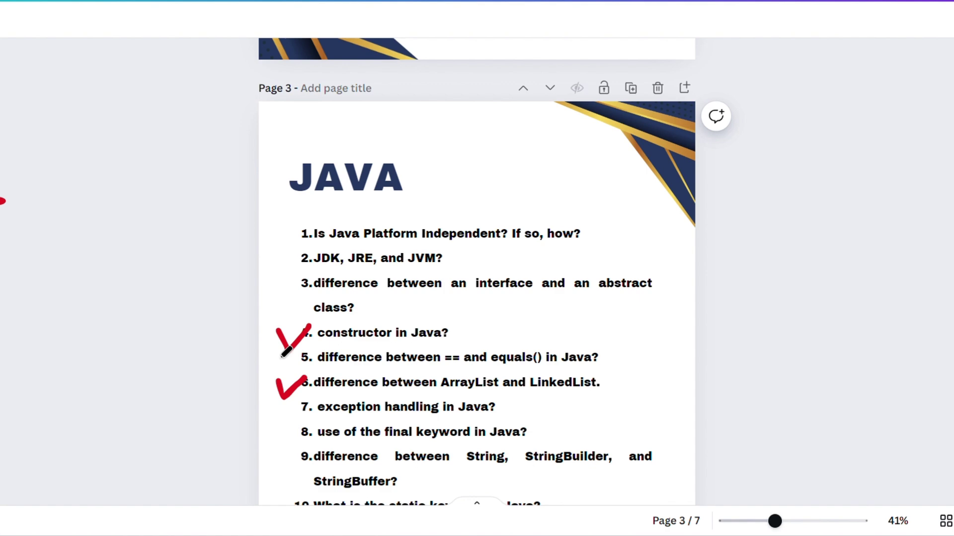
pyautogui.scroll(-1, 286, 352)
pyautogui.scroll(-1, 286, 352)
pyautogui.scroll(-3, 286, 352)
pyautogui.scroll(-2, 287, 353)
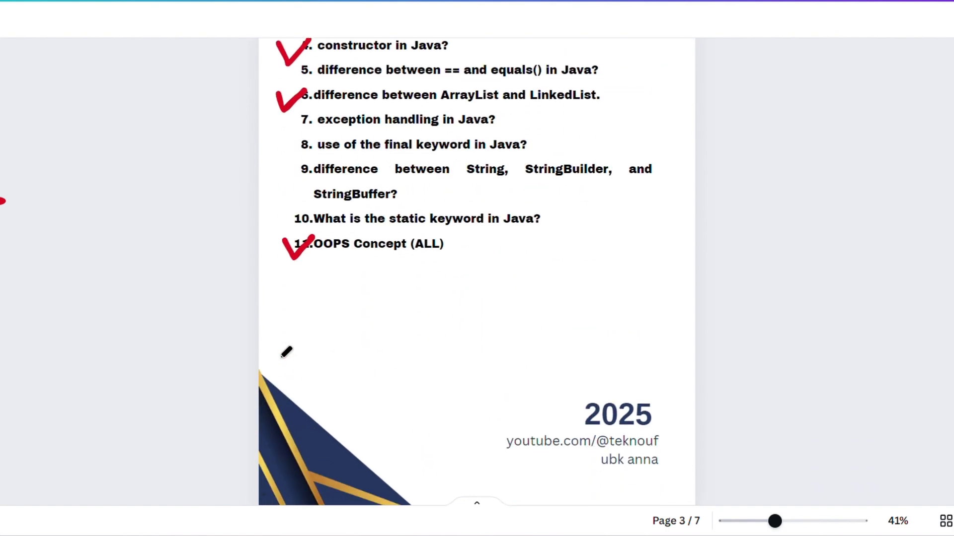
pyautogui.scroll(-3, 287, 352)
pyautogui.scroll(-4, 287, 353)
pyautogui.scroll(-2, 286, 352)
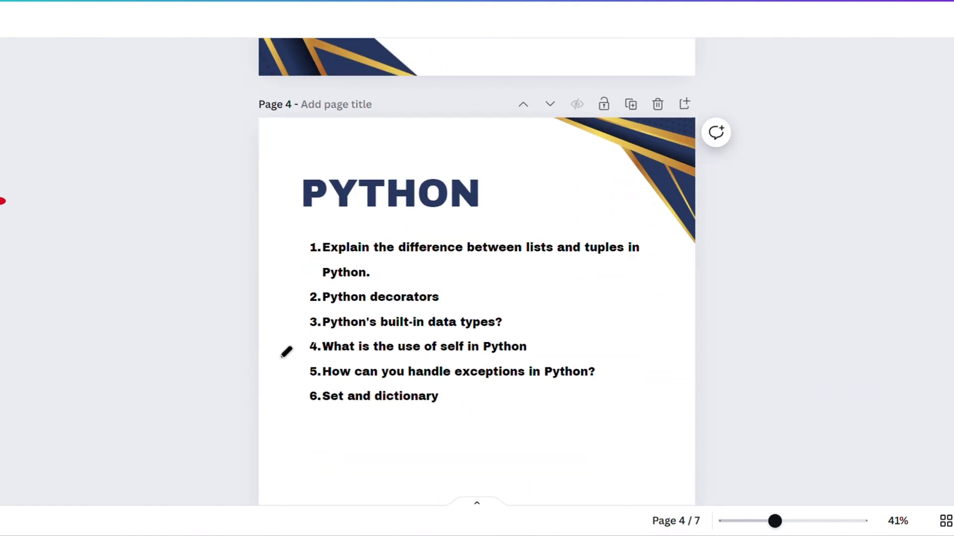
pyautogui.scroll(-1, 286, 352)
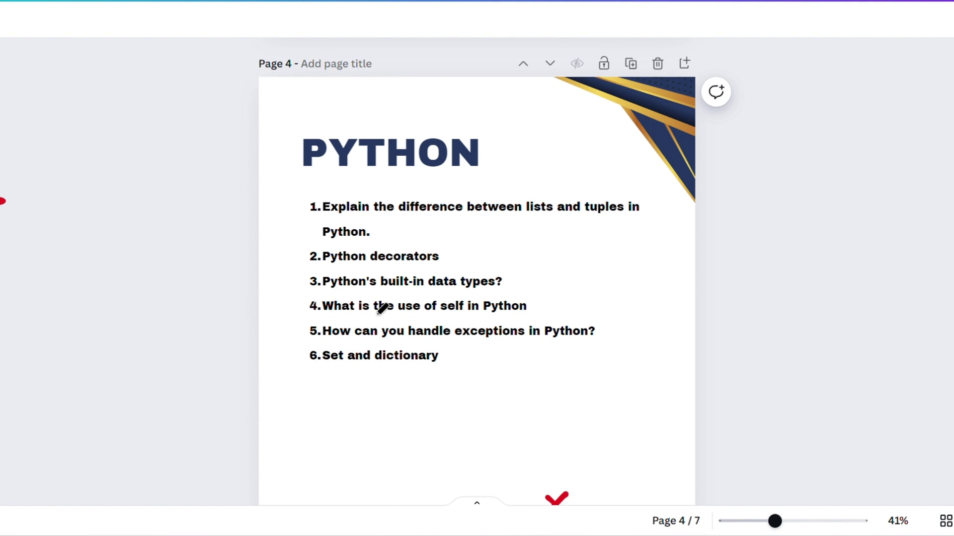
# Step: Underline 'dictionary', 'lists and' and 'exceptions' in red, and tick question 5
pyautogui.moveTo(387, 368); pyautogui.dragTo(433, 368)
pyautogui.moveTo(526, 219); pyautogui.dragTo(578, 219)
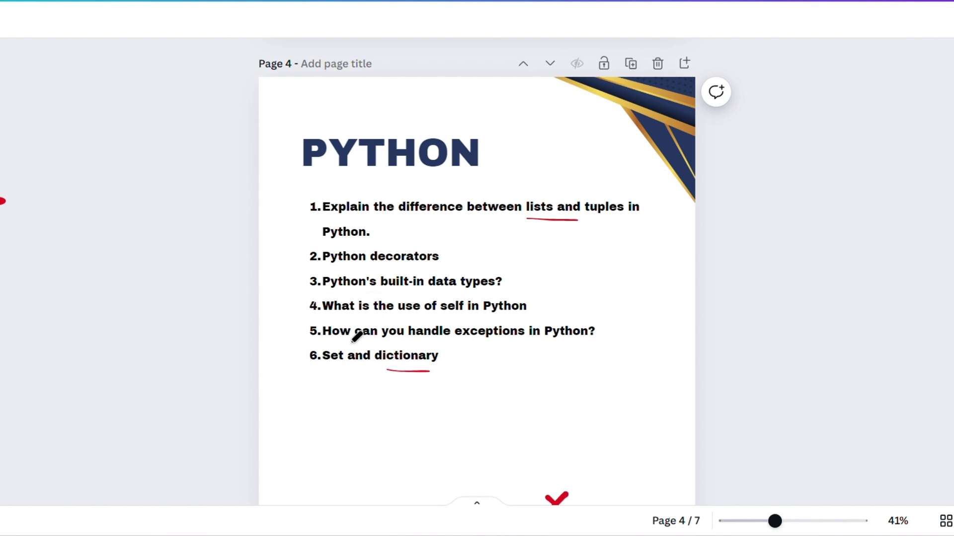
pyautogui.moveTo(470, 346); pyautogui.dragTo(513, 346)
pyautogui.moveTo(290, 333)
pyautogui.mouseDown()
pyautogui.moveTo(296, 343)
pyautogui.moveTo(324, 326)
pyautogui.mouseUp()
pyautogui.scroll(3, 328, 318)
pyautogui.scroll(3, 328, 318)
pyautogui.scroll(2, 328, 318)
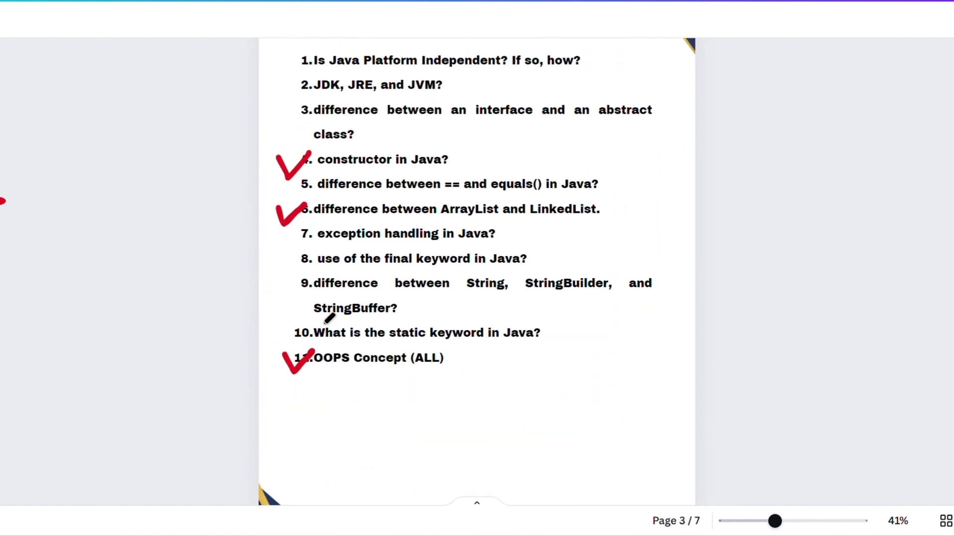
pyautogui.scroll(1, 327, 318)
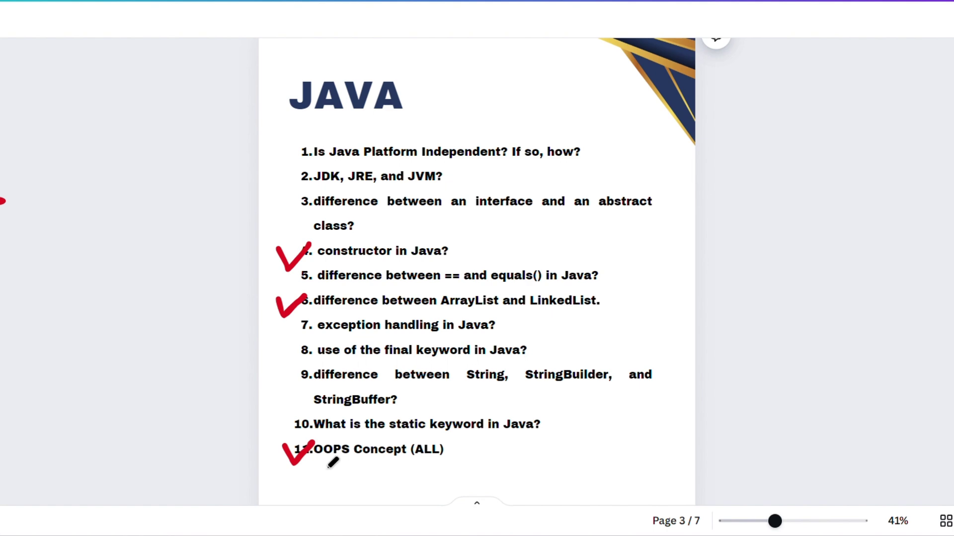
pyautogui.scroll(-3, 332, 463)
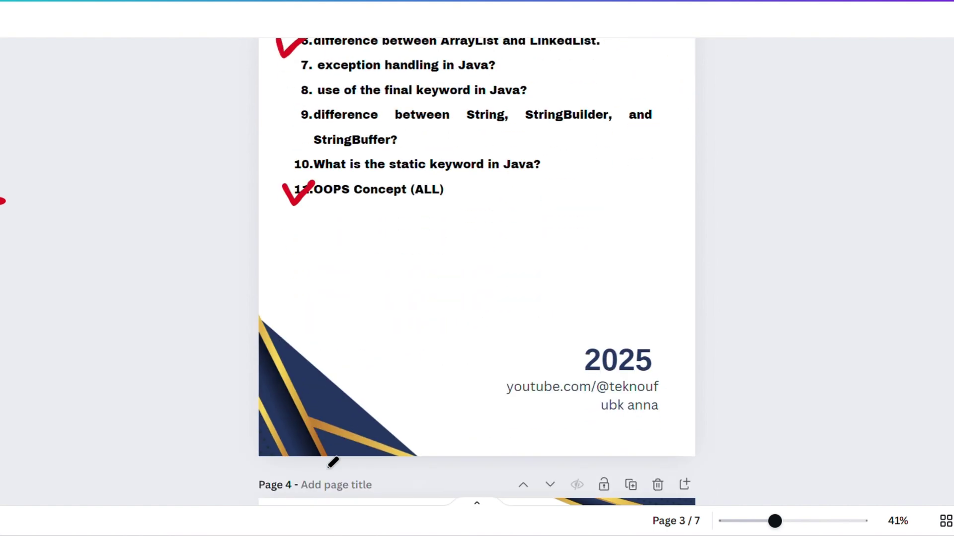
pyautogui.scroll(-5, 332, 462)
pyautogui.scroll(-3, 332, 462)
pyautogui.scroll(-3, 331, 462)
pyautogui.scroll(1, 332, 463)
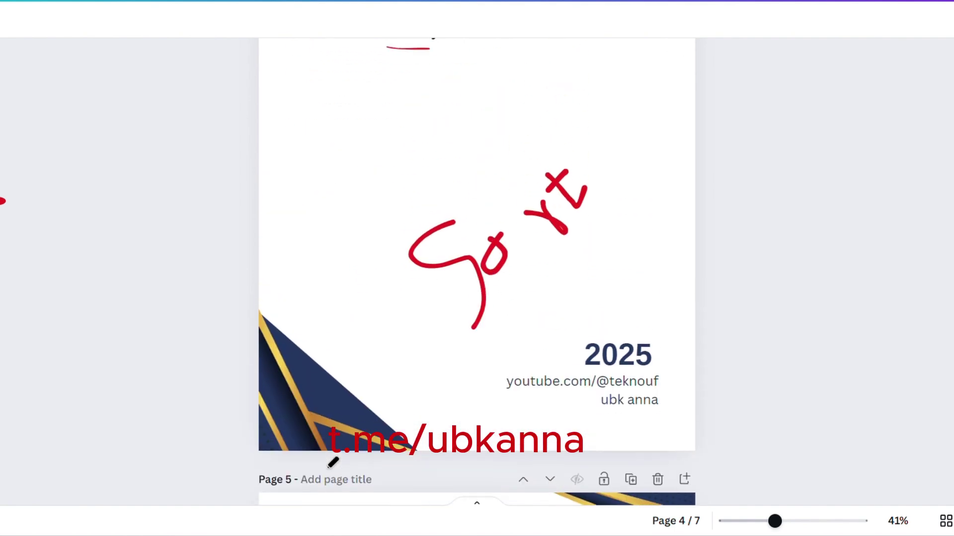
pyautogui.scroll(1, 332, 463)
pyautogui.scroll(2, 331, 462)
pyautogui.scroll(-1, 332, 463)
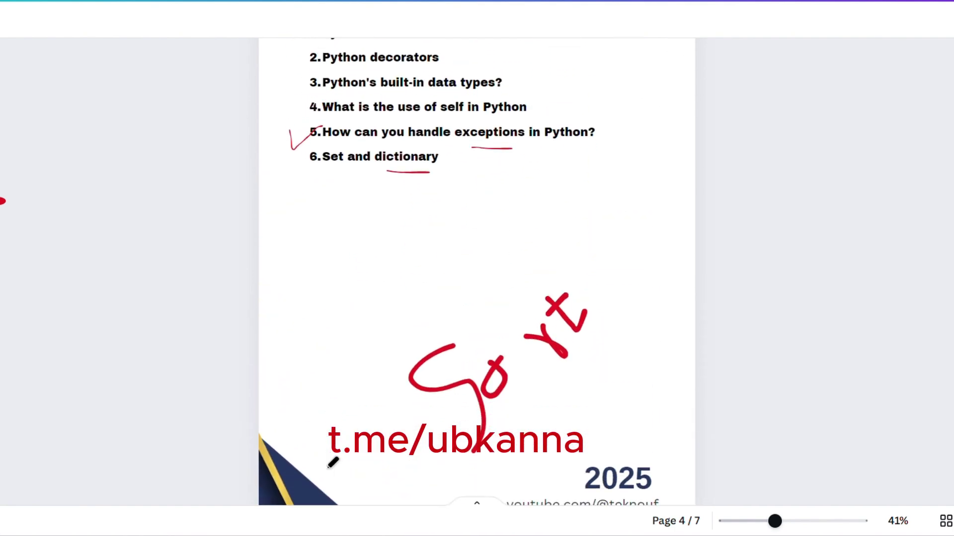
# Step: Draw a red freehand stroke for the underlined 'Sort' below the Python questions on page 4
pyautogui.moveTo(513, 424); pyautogui.dragTo(597, 348)
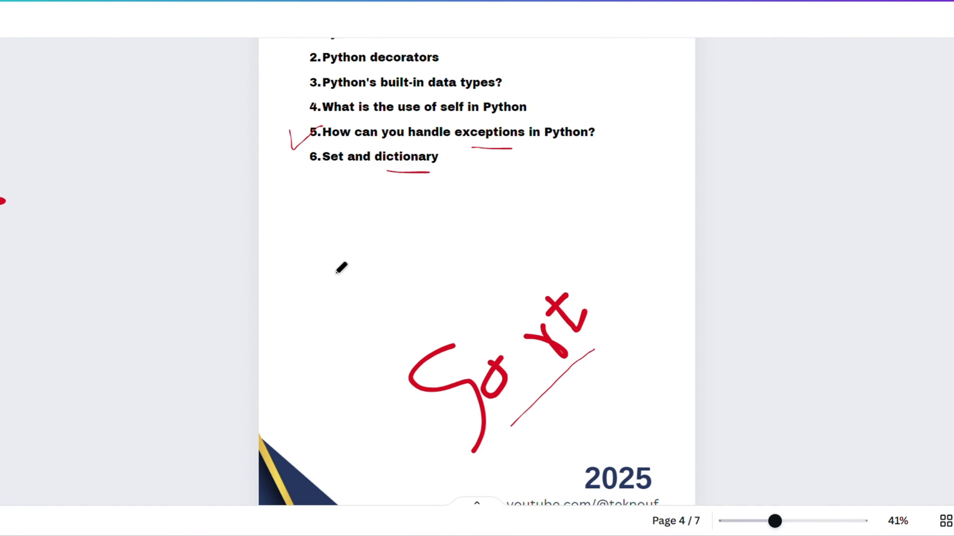
pyautogui.scroll(-2, 430, 173)
pyautogui.scroll(-2, 431, 174)
pyautogui.scroll(-5, 431, 174)
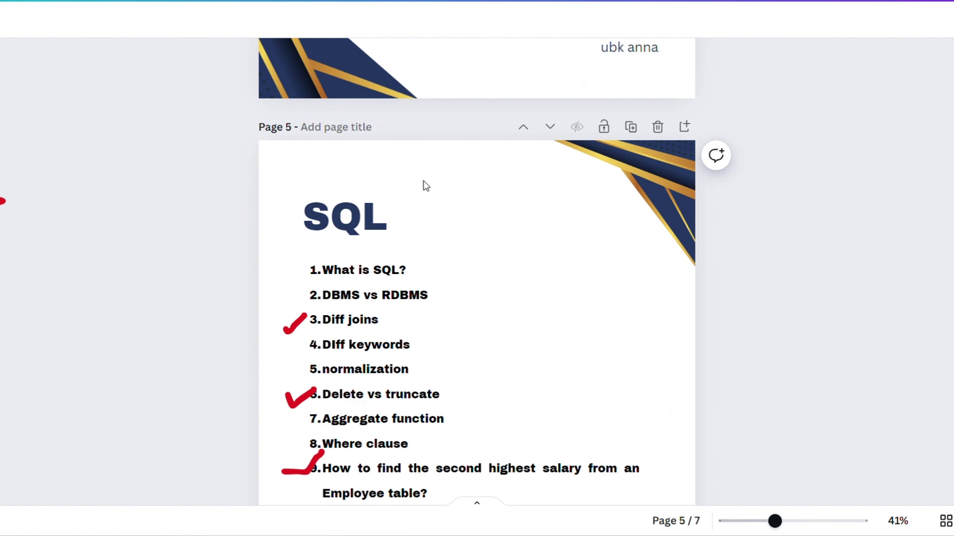
pyautogui.scroll(-1, 431, 173)
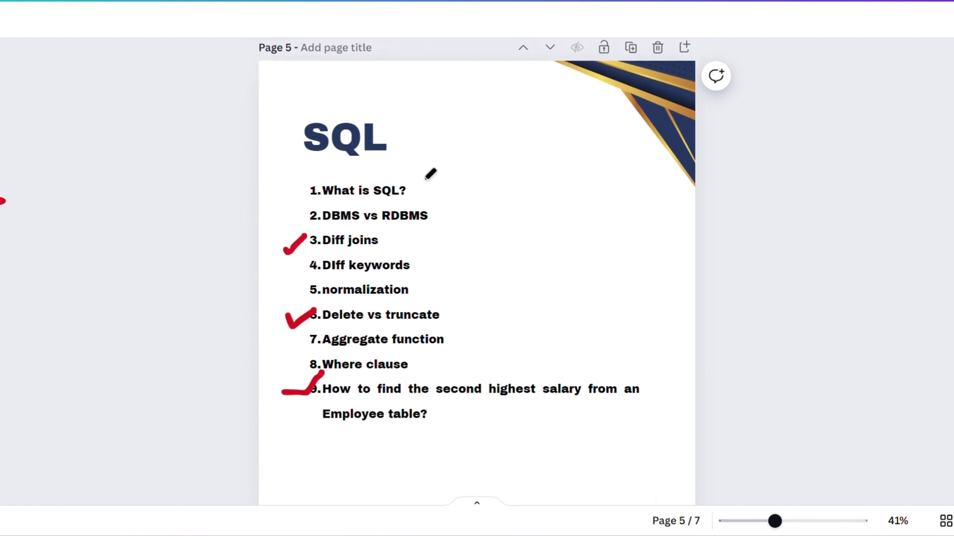
# Step: Underline 'joins', 'normalization', 'Aggregate' and 'second' in red on the SQL page
pyautogui.moveTo(326, 252); pyautogui.dragTo(352, 251)
pyautogui.moveTo(335, 301); pyautogui.dragTo(379, 300)
pyautogui.moveTo(357, 347); pyautogui.dragTo(389, 347)
pyautogui.moveTo(446, 404); pyautogui.dragTo(478, 403)
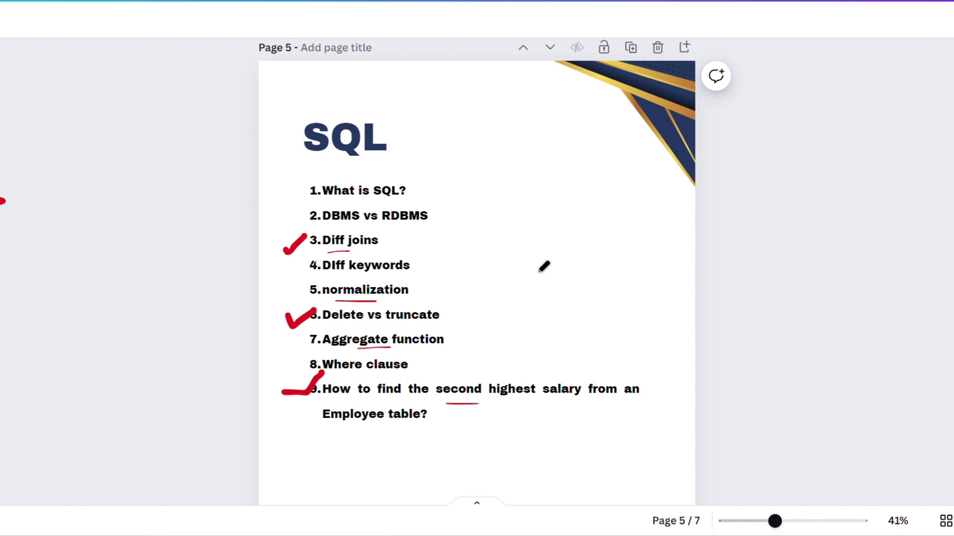
pyautogui.scroll(-1, 544, 266)
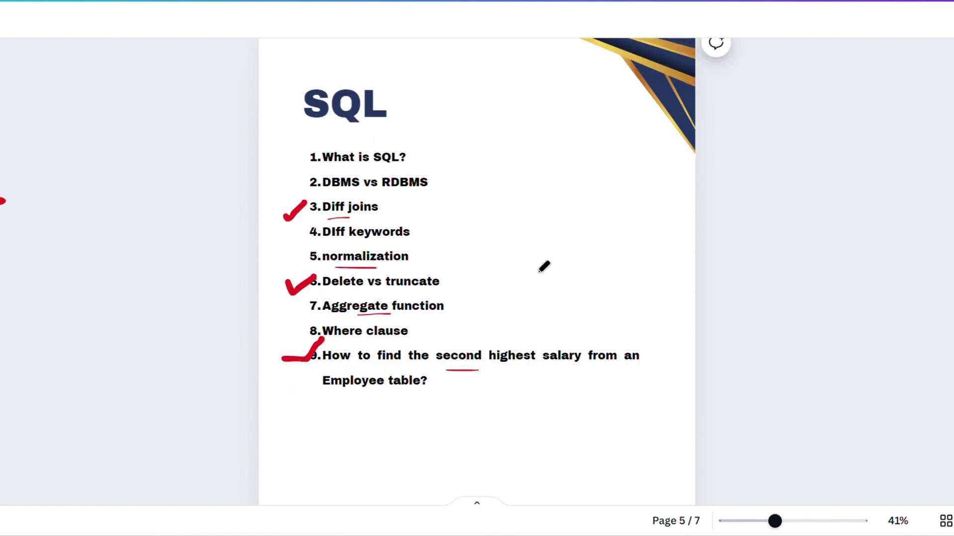
pyautogui.scroll(-2, 544, 267)
pyautogui.scroll(-3, 544, 267)
pyautogui.scroll(-2, 543, 267)
pyautogui.scroll(-3, 544, 267)
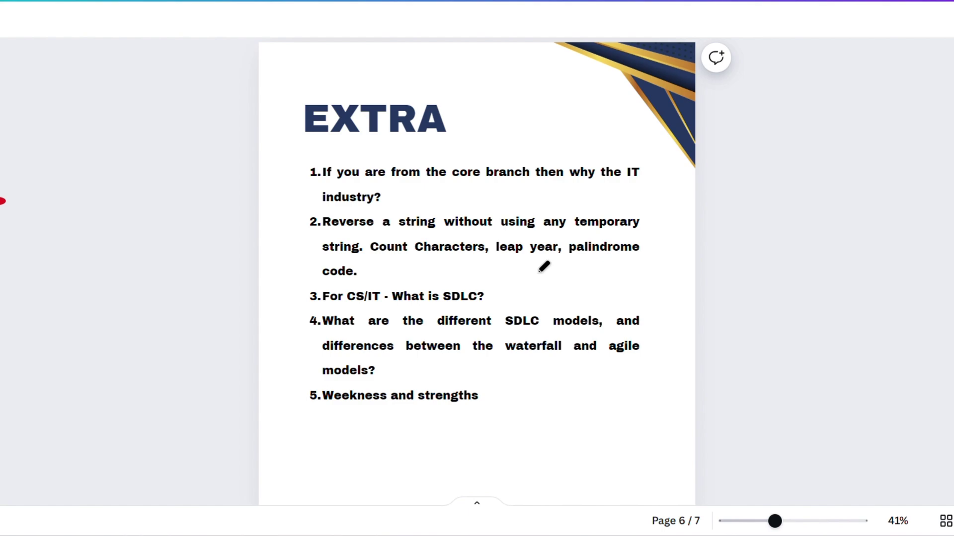
pyautogui.scroll(3, 543, 267)
pyautogui.scroll(3, 543, 267)
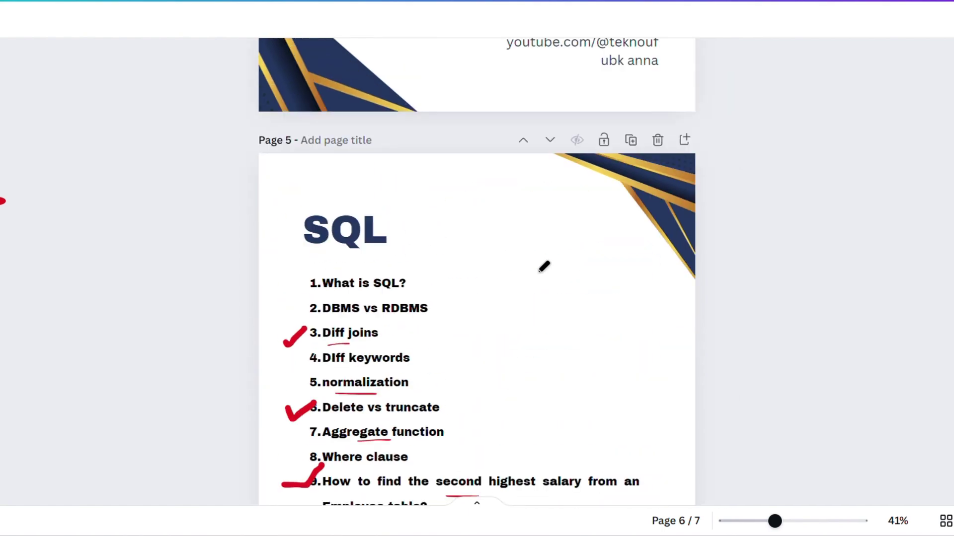
pyautogui.scroll(3, 543, 267)
pyautogui.scroll(3, 544, 266)
pyautogui.scroll(3, 543, 266)
pyautogui.scroll(3, 543, 267)
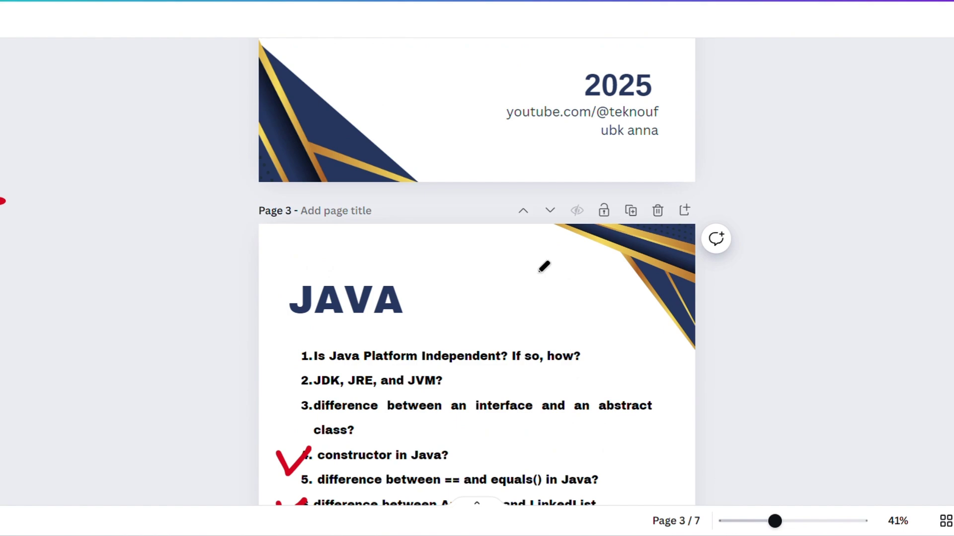
pyautogui.scroll(3, 544, 267)
pyautogui.scroll(3, 543, 267)
pyautogui.scroll(3, 543, 267)
pyautogui.scroll(3, 543, 267)
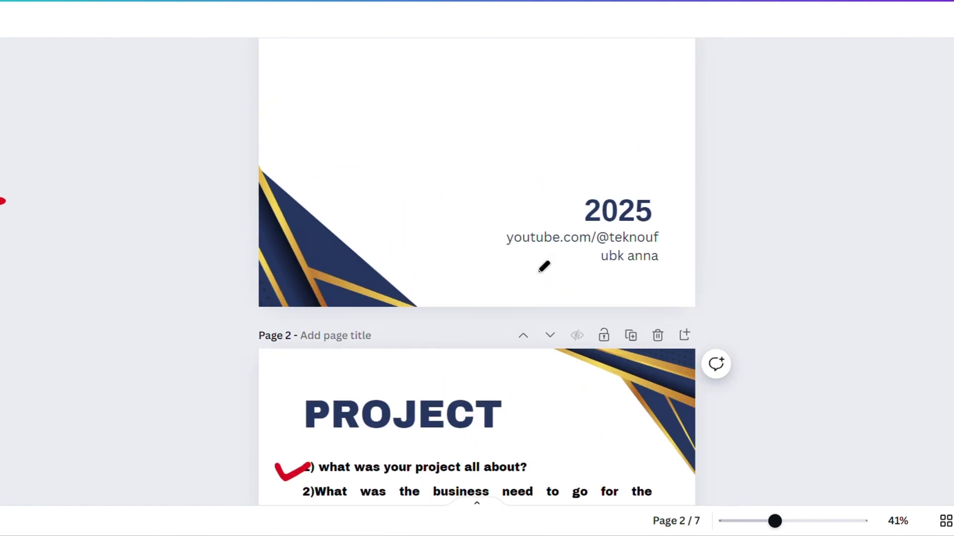
pyautogui.scroll(3, 542, 267)
pyautogui.scroll(3, 543, 266)
pyautogui.scroll(-10, 543, 267)
pyautogui.scroll(-5, 543, 267)
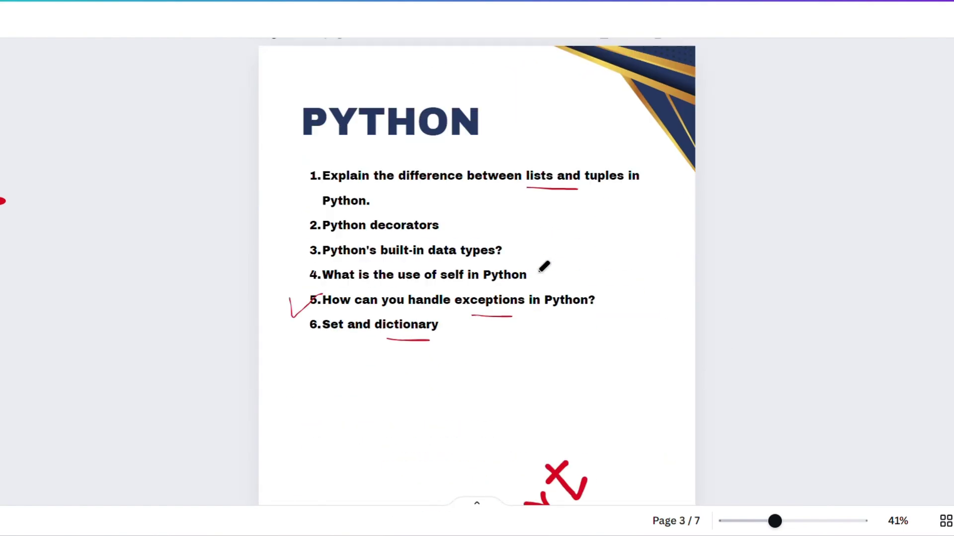
pyautogui.scroll(-5, 543, 267)
pyautogui.scroll(-5, 542, 267)
pyautogui.scroll(-3, 544, 267)
pyautogui.scroll(-3, 543, 266)
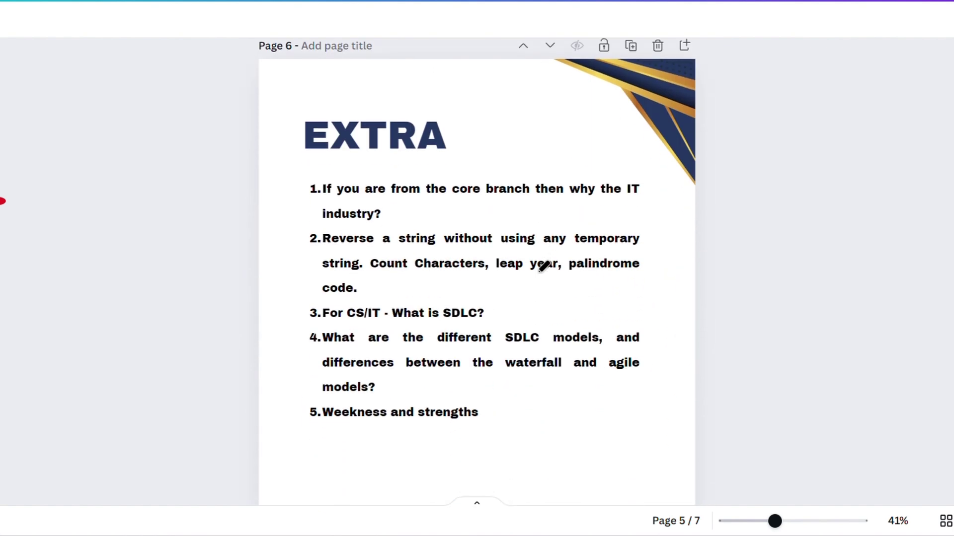
pyautogui.scroll(-3, 543, 267)
pyautogui.scroll(3, 543, 267)
pyautogui.scroll(3, 543, 267)
pyautogui.scroll(-3, 544, 267)
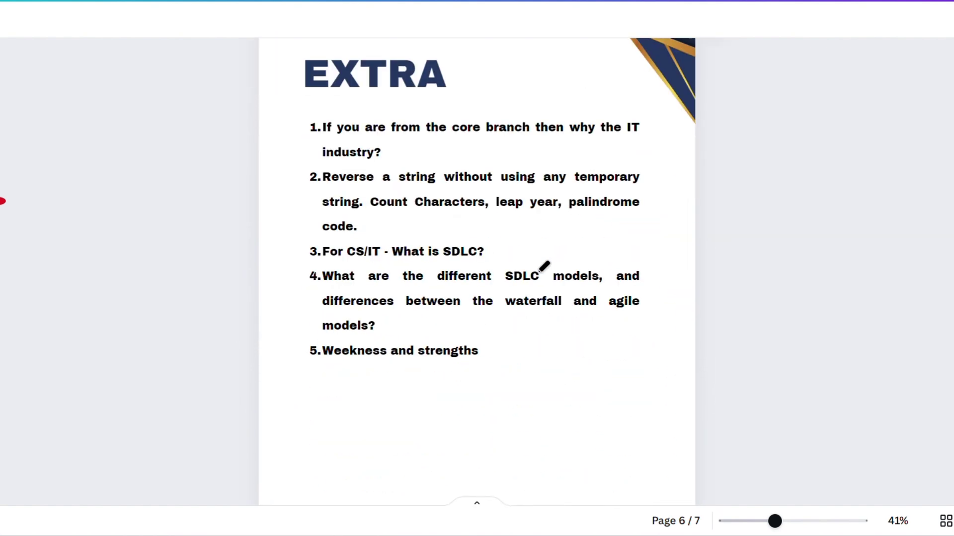
pyautogui.scroll(-1, 543, 267)
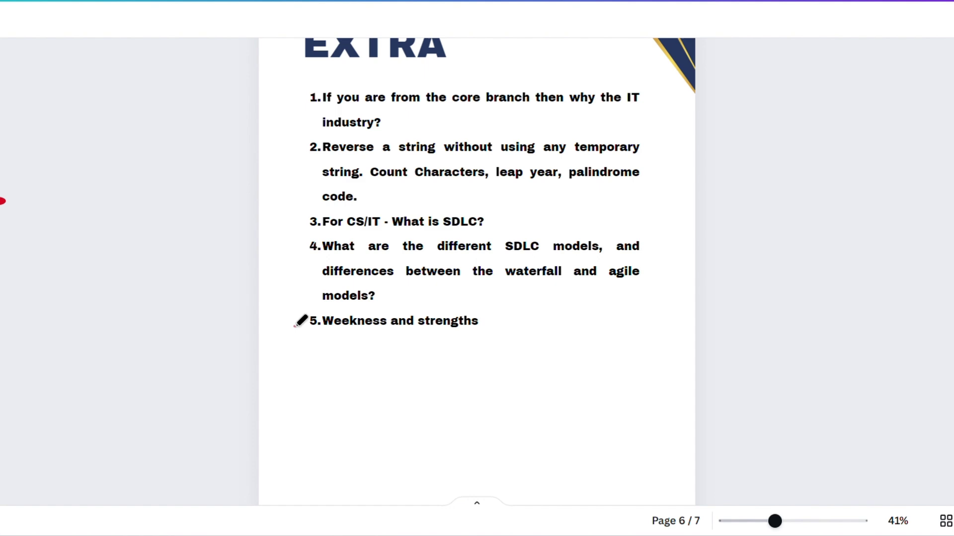
# Step: Add a red checkmark beside question 5, 'Weekness and strengths', and a red line beneath it
pyautogui.moveTo(295, 325)
pyautogui.mouseDown()
pyautogui.moveTo(302, 335)
pyautogui.moveTo(322, 302)
pyautogui.mouseUp()
pyautogui.moveTo(332, 348); pyautogui.dragTo(401, 350)
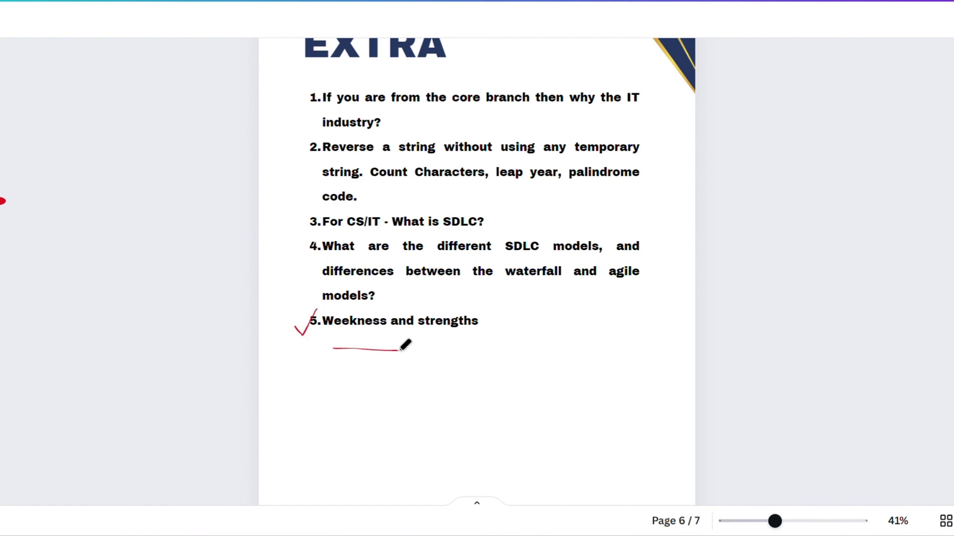